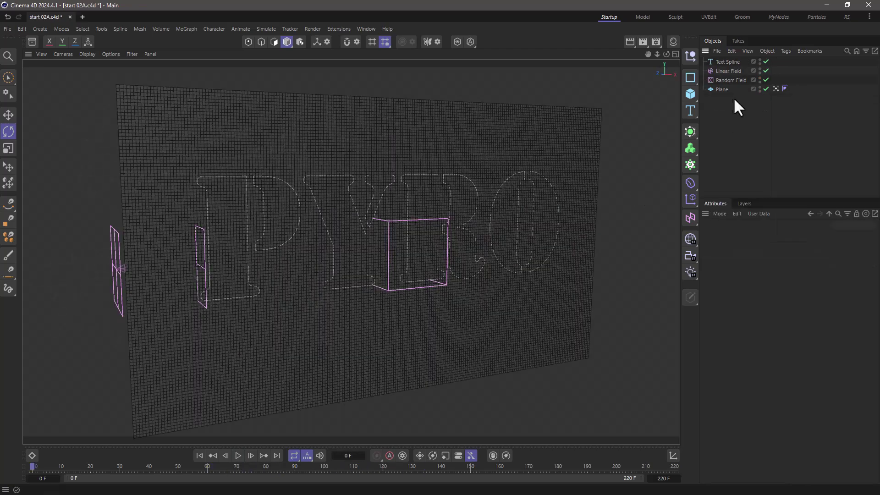
Step: In the plane's Vertex Map, disable Decay, Linear Field and Text Spline, leaving only Random Field
click(719, 89)
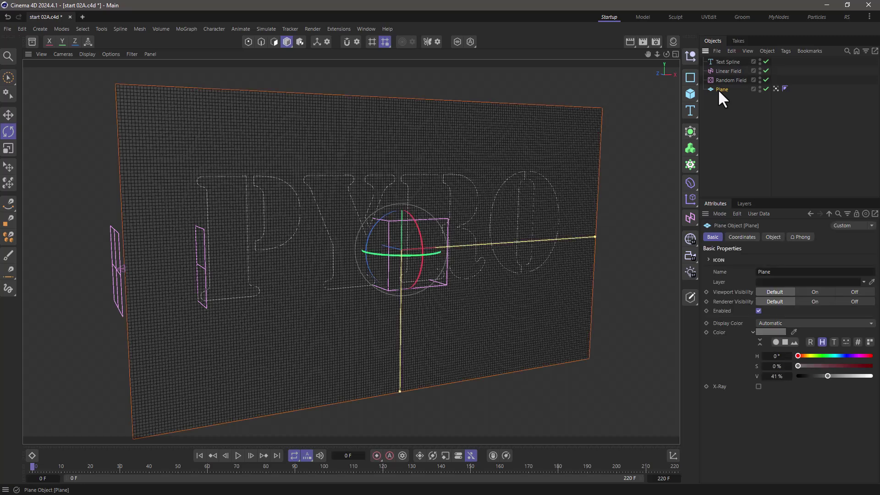
click(772, 237)
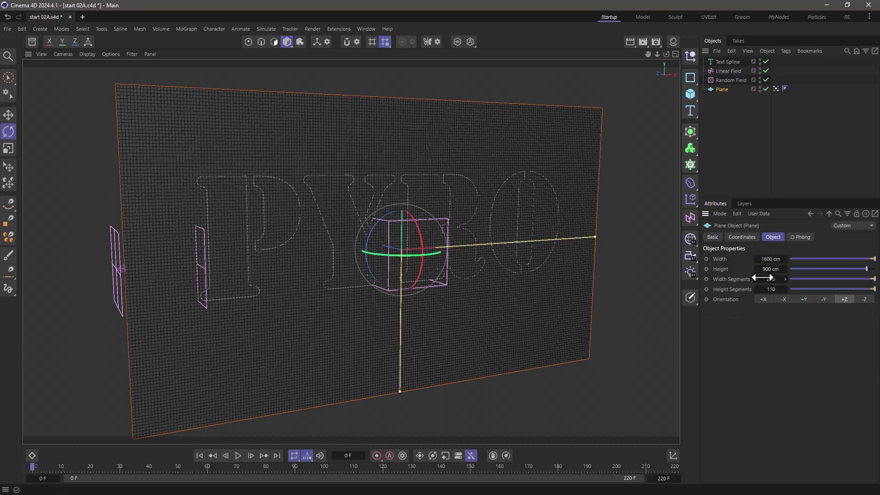
click(775, 89)
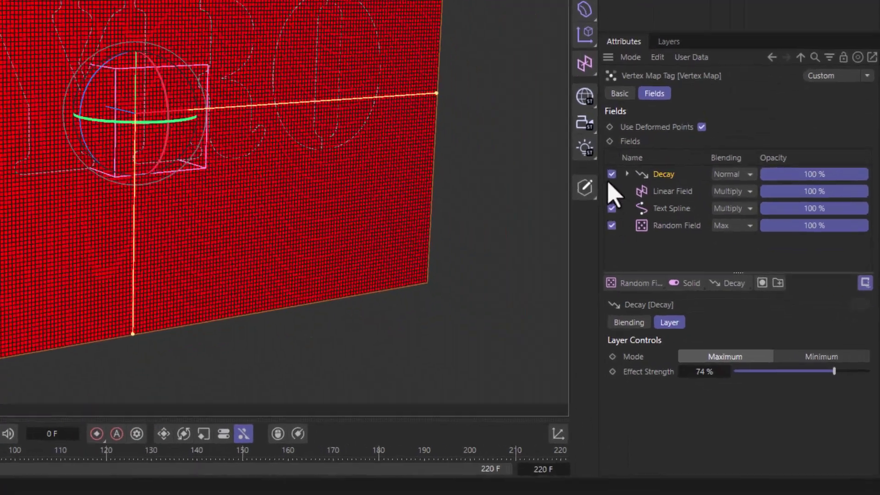
drag(707, 289, 707, 311)
click(611, 225)
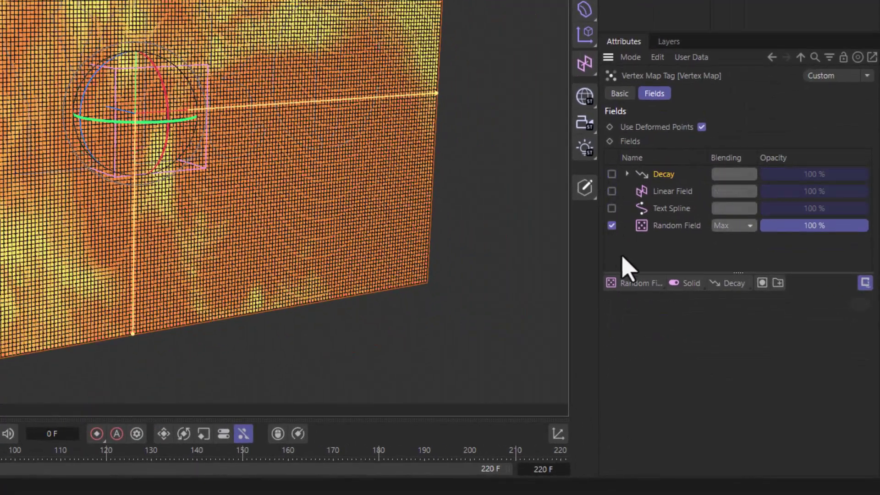
Step: Remap the Random Field with Min 38% and a raised curve, then preview the animated noise
click(672, 229)
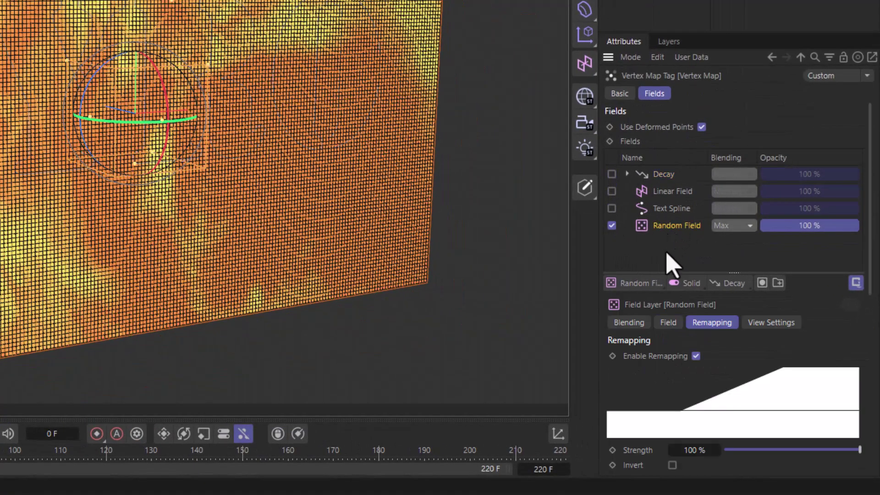
drag(872, 236, 876, 326)
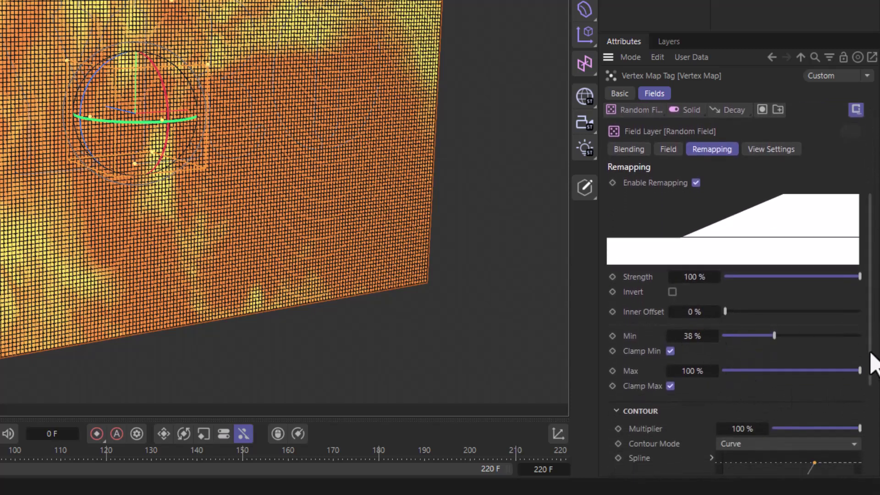
drag(875, 362, 872, 422)
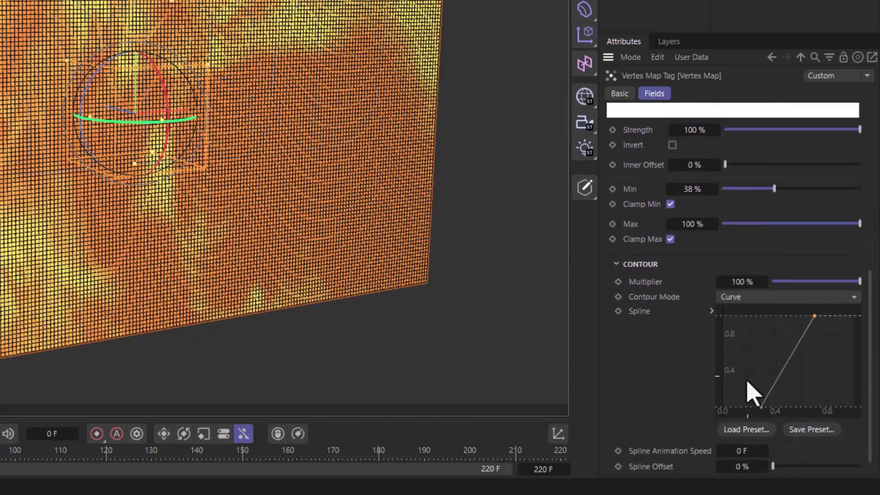
drag(755, 404, 768, 395)
scroll(871, 248, up, 8)
click(672, 273)
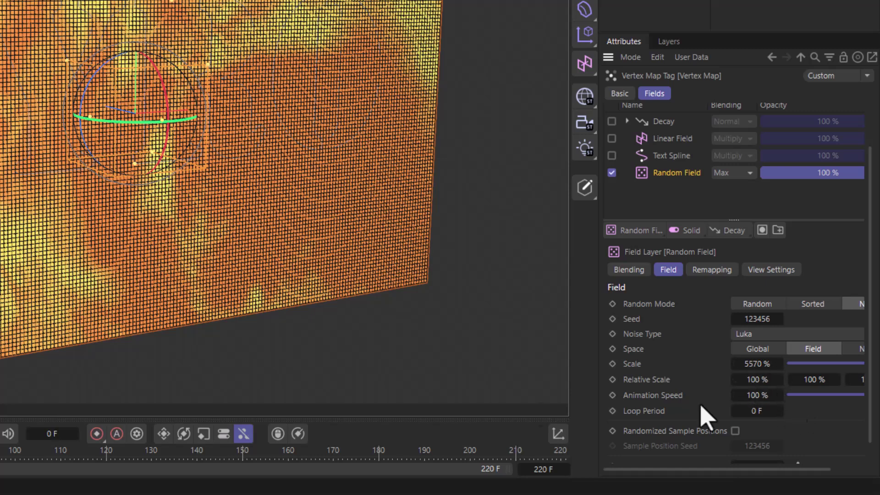
key(space)
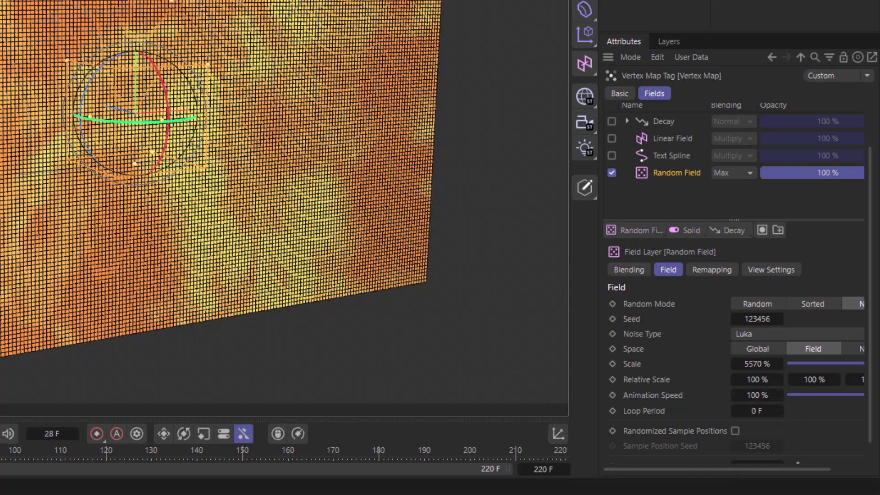
Step: Re-enable the Text Spline and Linear Field layers so the noise is confined to PYRO
click(636, 155)
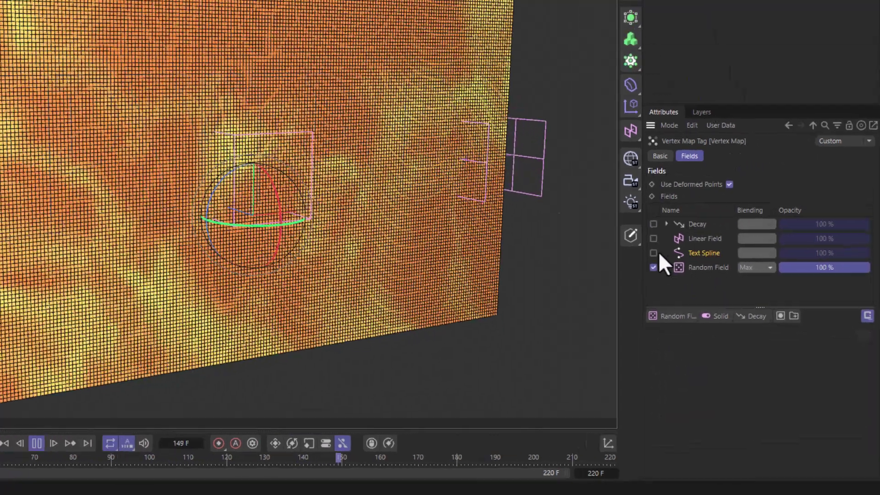
click(611, 208)
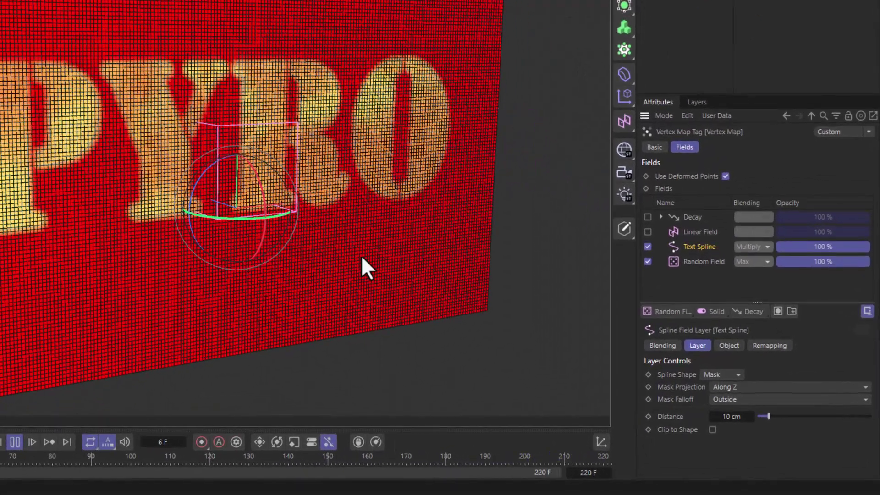
click(682, 235)
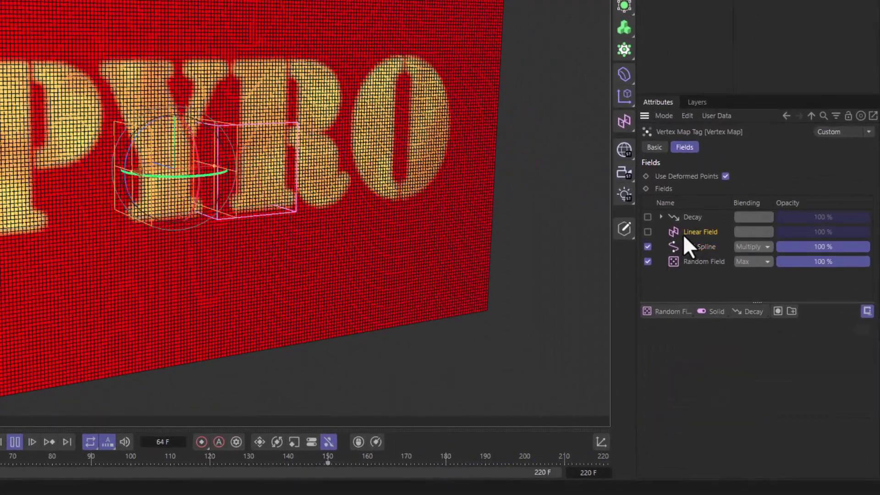
click(648, 232)
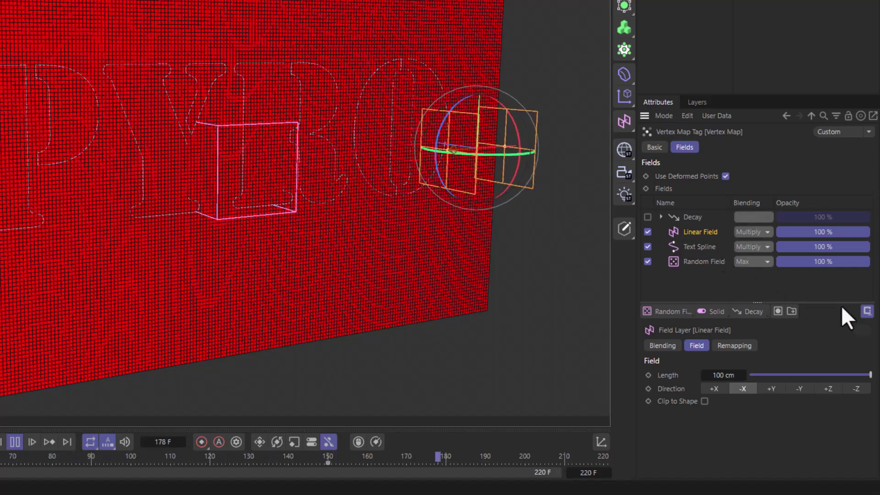
Step: Reshape the Linear Field's remap curve for the wipe band and re-enable the Decay layer
click(736, 346)
drag(872, 310, 877, 447)
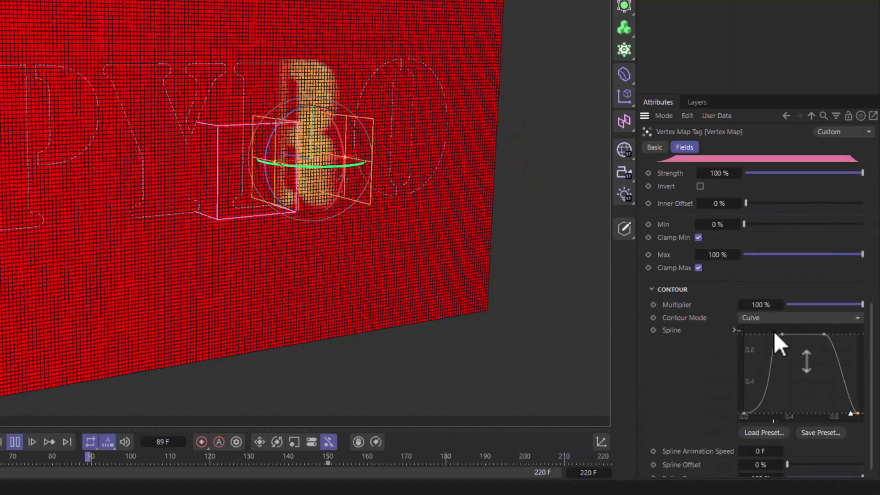
drag(874, 363, 873, 216)
click(686, 219)
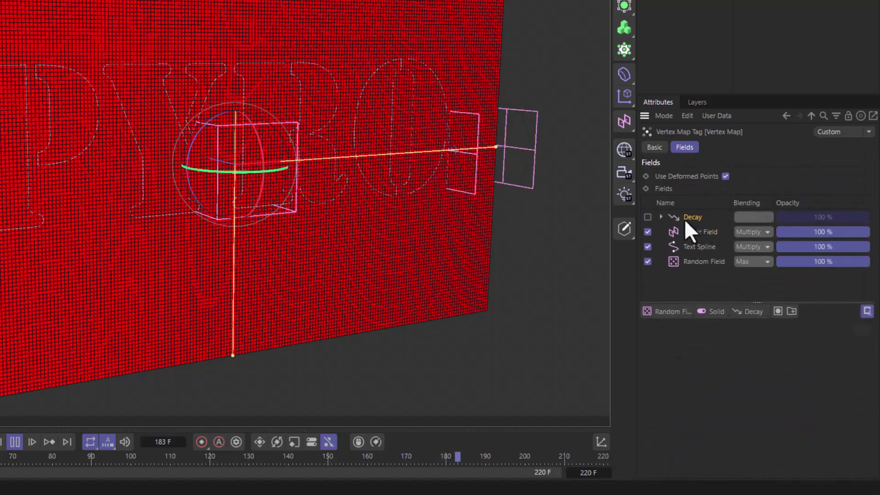
click(646, 218)
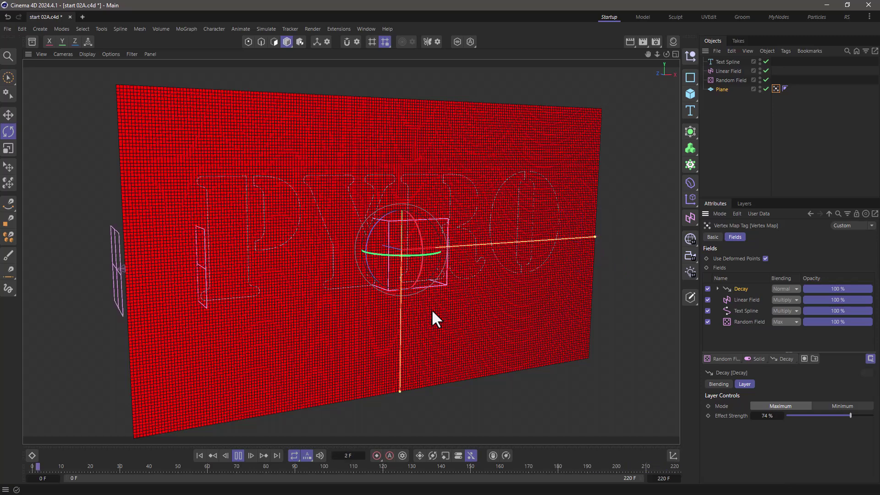
Step: Stop playback, rewind to the first frame and add a Pyro Fuel emitter tag to the plane
click(238, 455)
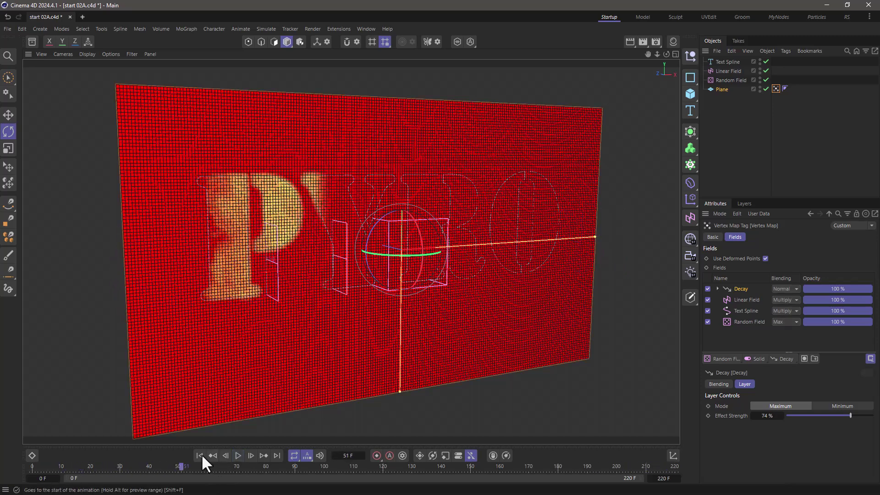
click(200, 455)
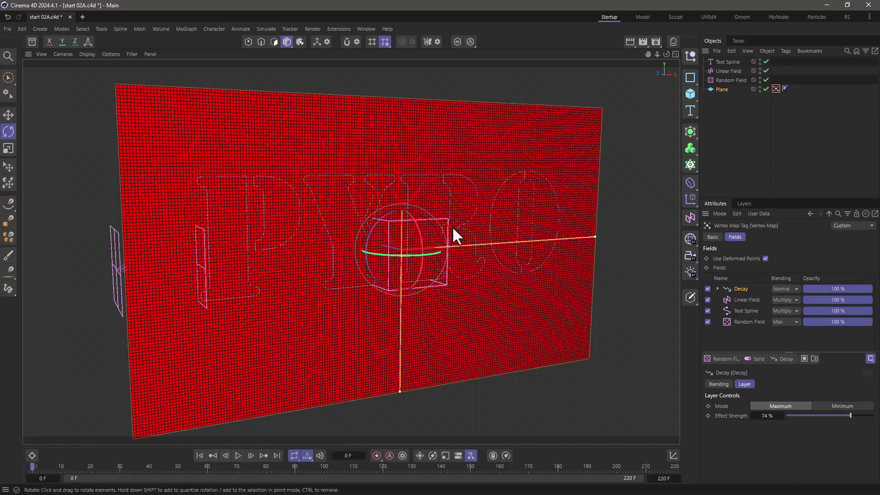
click(717, 87)
right_click(716, 86)
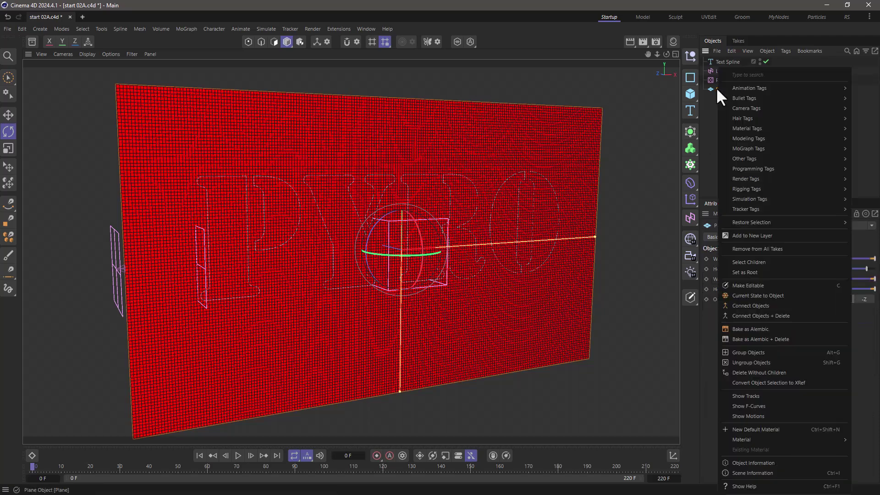
mouse_move(746, 198)
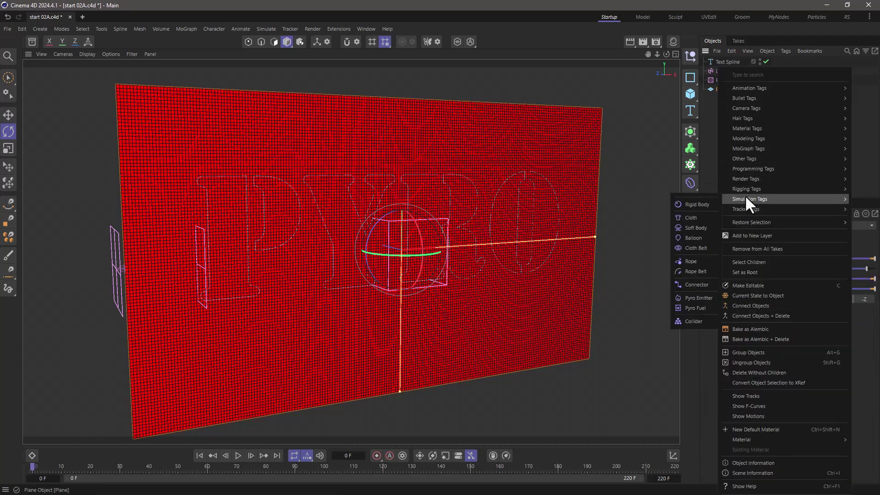
click(698, 307)
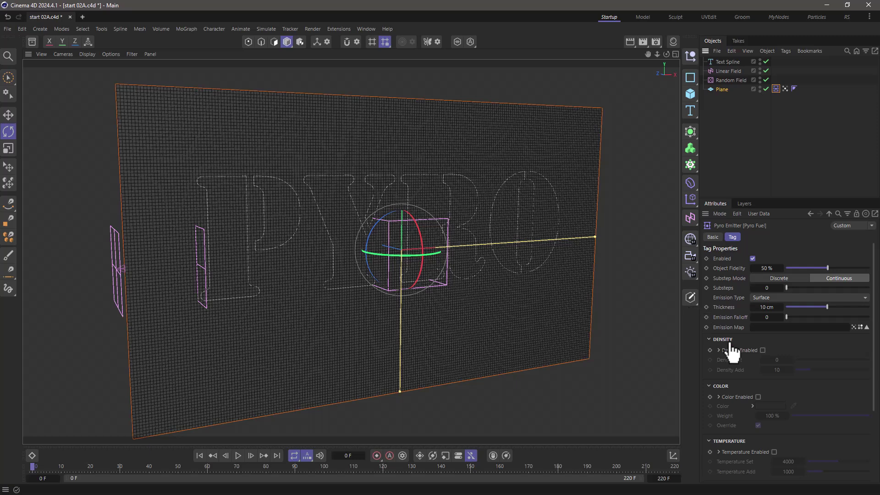
Step: Collapse the Density, Color and Temperature sections to bring the fuel settings into view
click(708, 339)
click(708, 352)
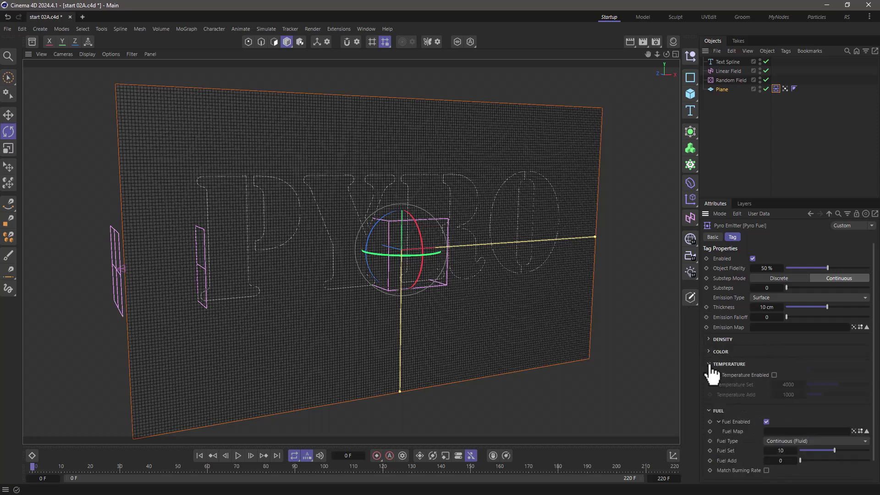
click(709, 365)
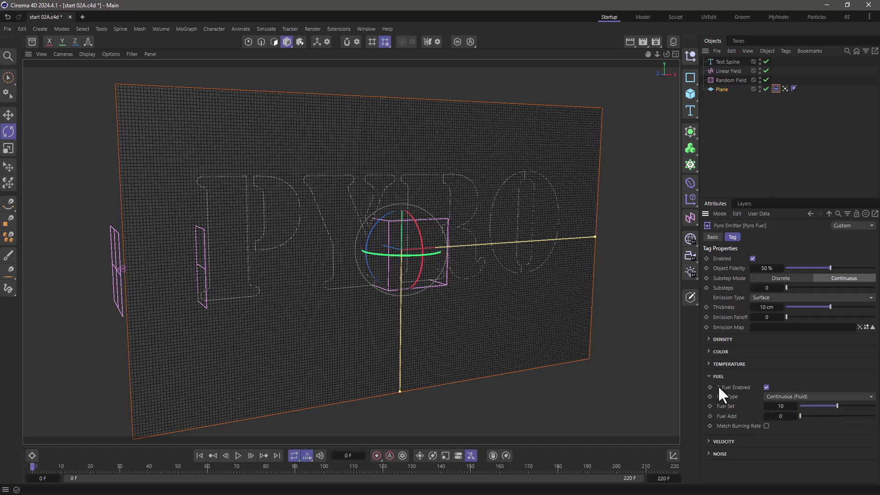
Step: Use the Vertex Map as Fuel Map with Contingent (Solid) fuel, Burning Rate 1000, Initial Contingent 0.001
drag(785, 88, 789, 344)
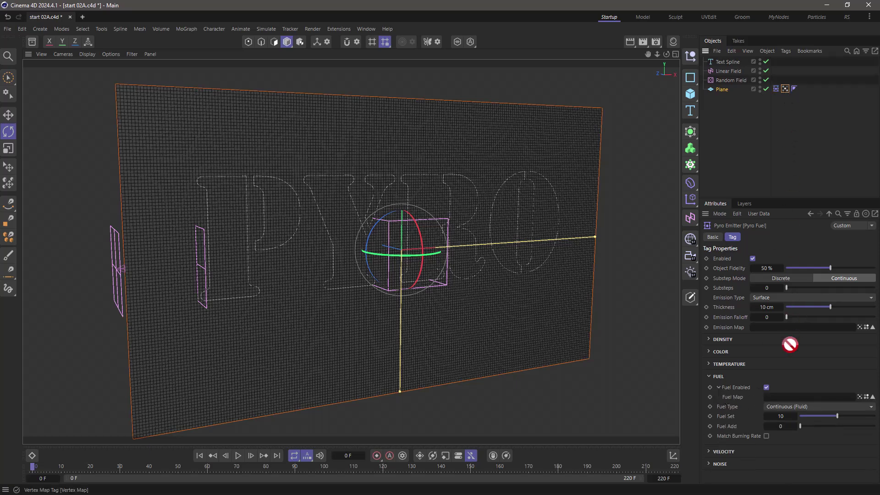
drag(790, 402, 784, 398)
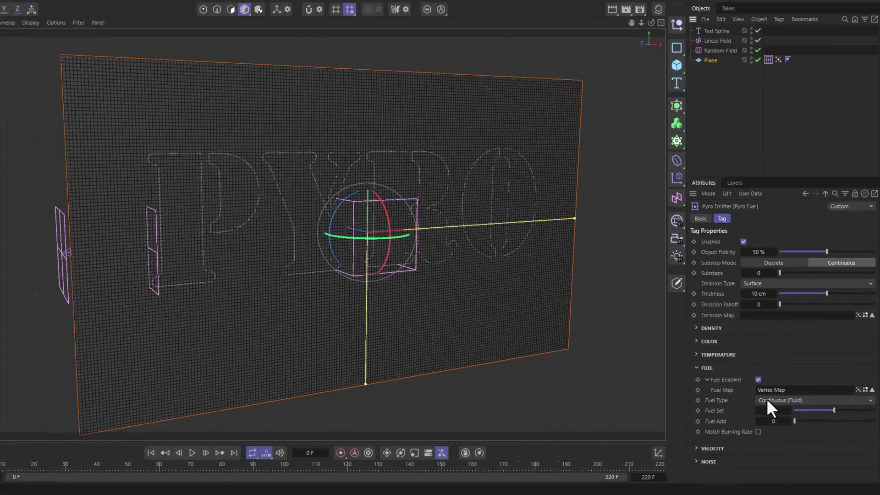
click(769, 406)
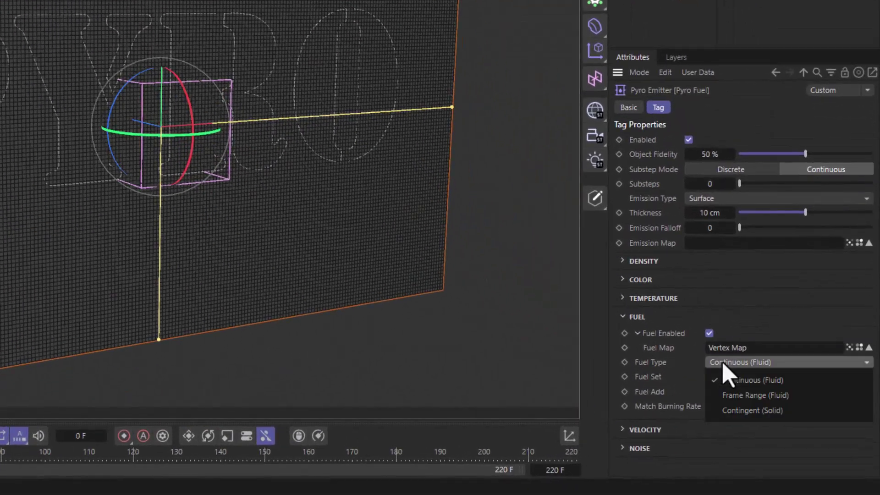
click(740, 411)
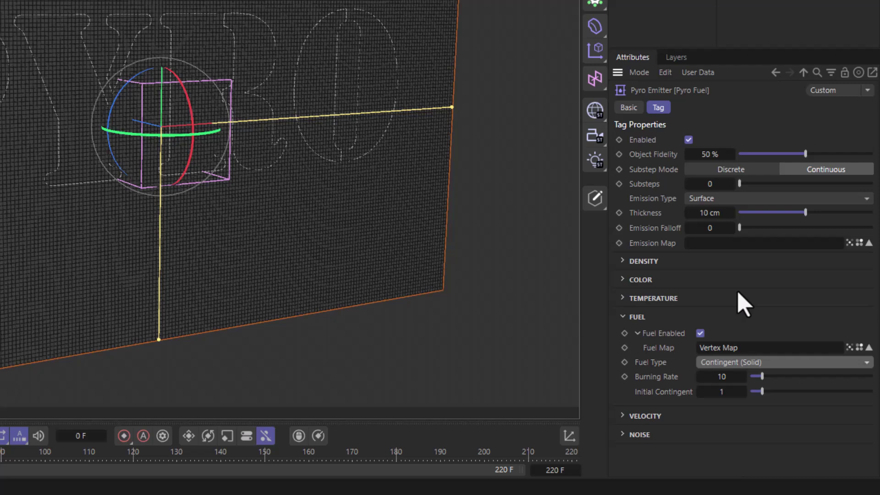
click(715, 393)
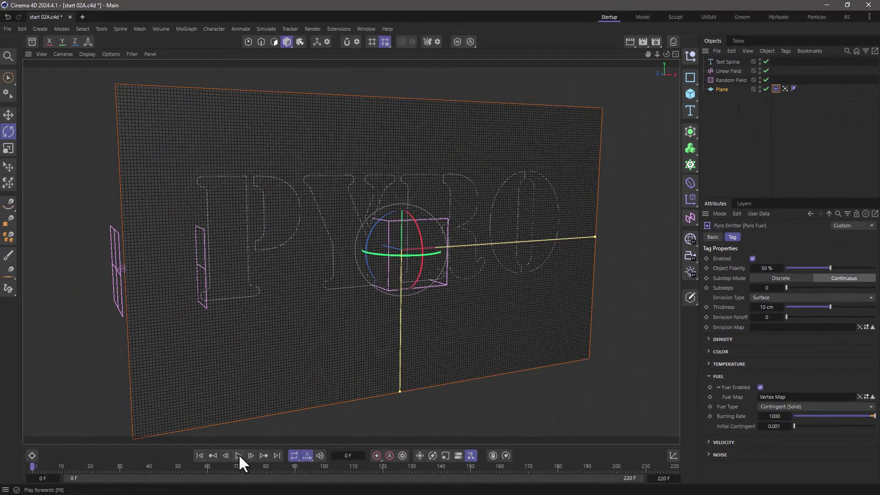
Step: Play the simulation while viewing the vertex map fields, stopping at frame 49 with the P burning
click(238, 456)
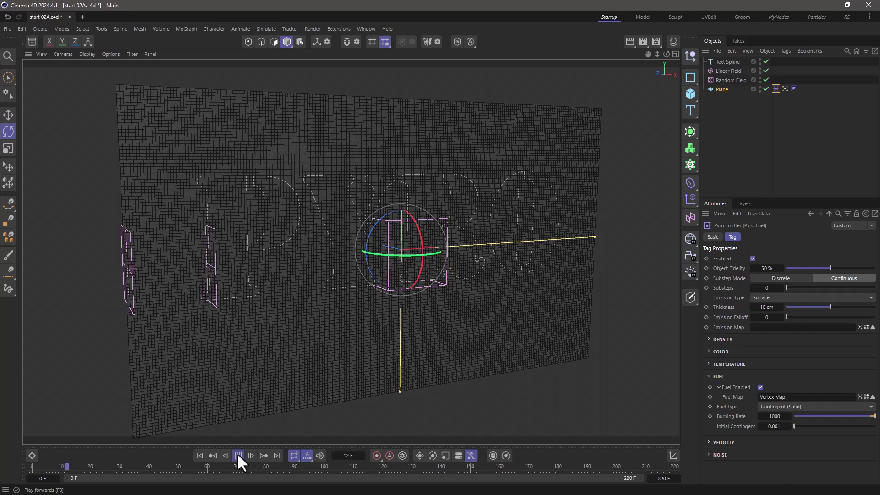
click(785, 89)
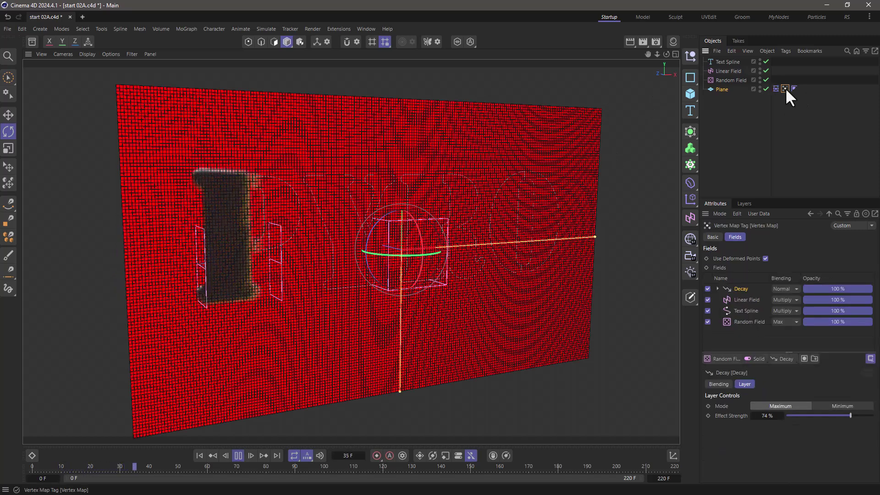
click(239, 452)
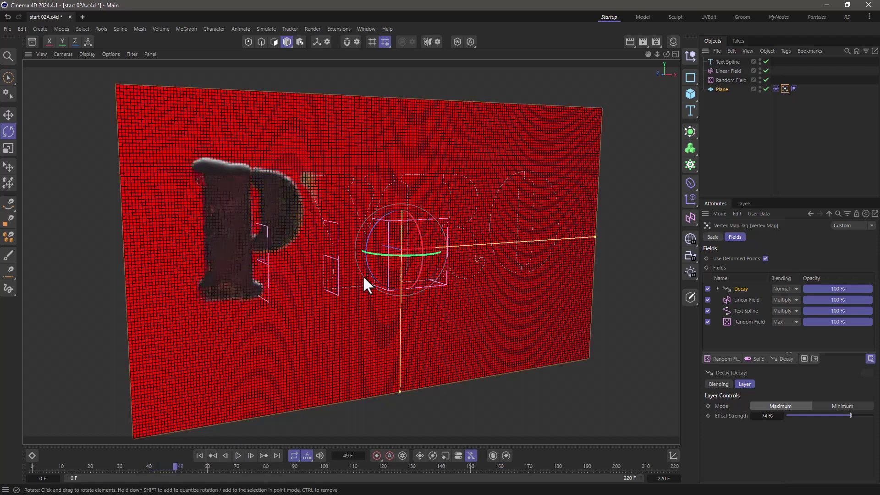
Step: In the project's Pyro settings, reset Fuel Combustion's Ignition Temperature to its default of -1
key(ctrl+d)
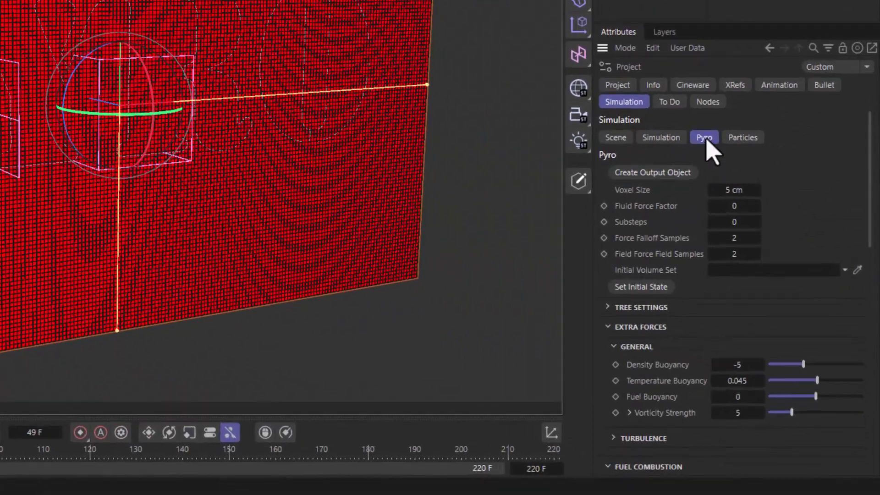
click(607, 327)
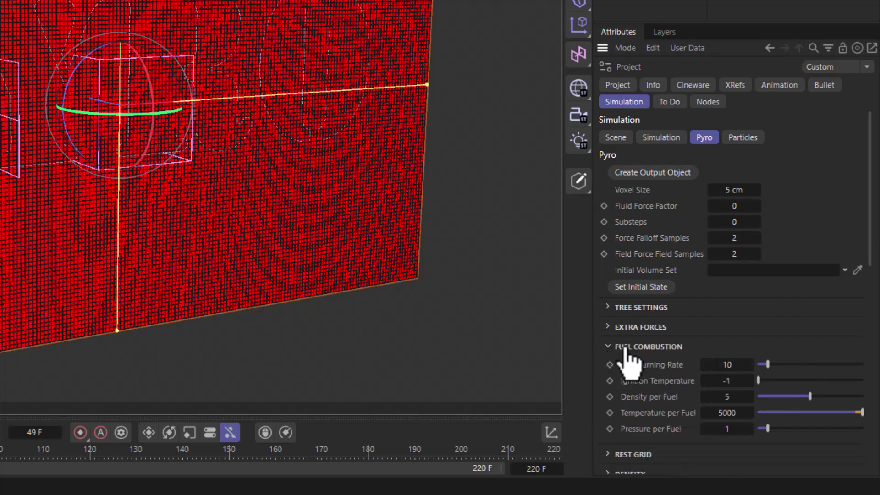
right_click(664, 387)
click(665, 364)
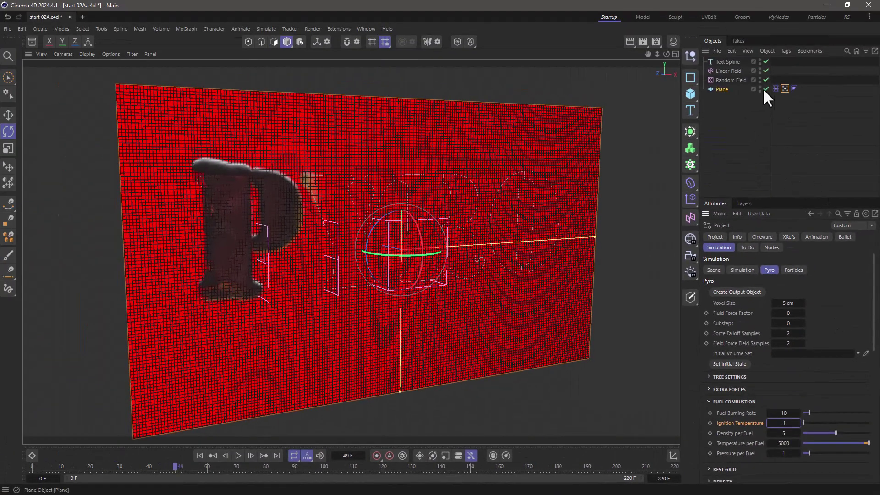
Step: Hide the plane, PYRO text spline and Linear/Random fields in the viewport, then rewind to frame 1
double_click(760, 86)
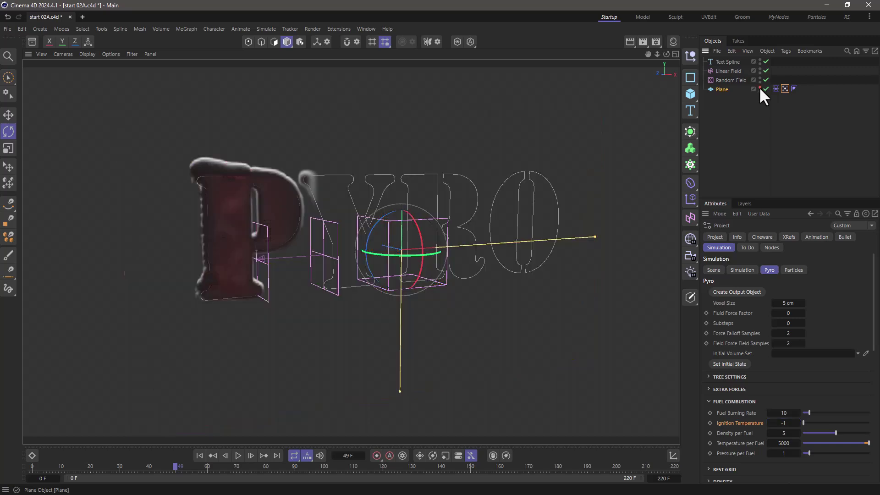
double_click(759, 60)
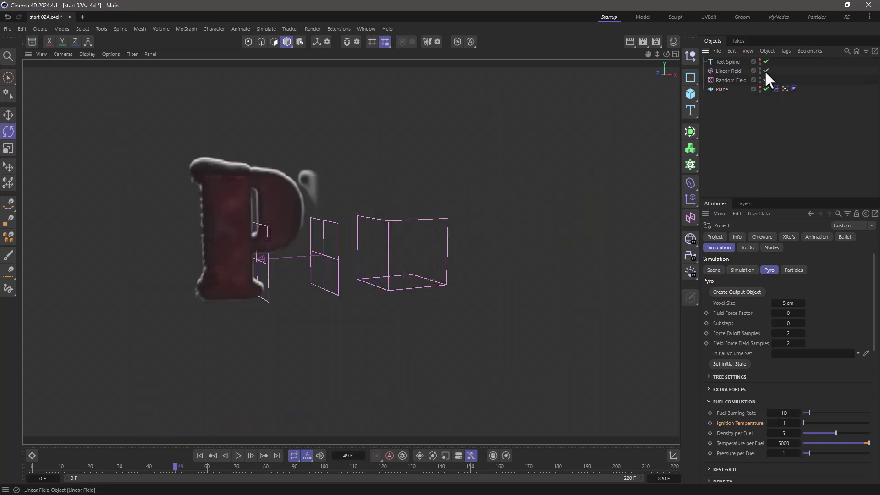
drag(759, 70, 759, 80)
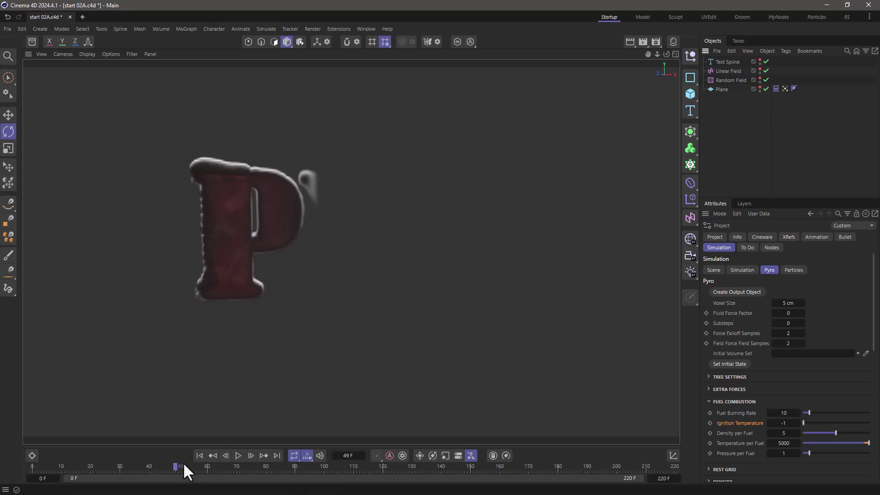
click(199, 455)
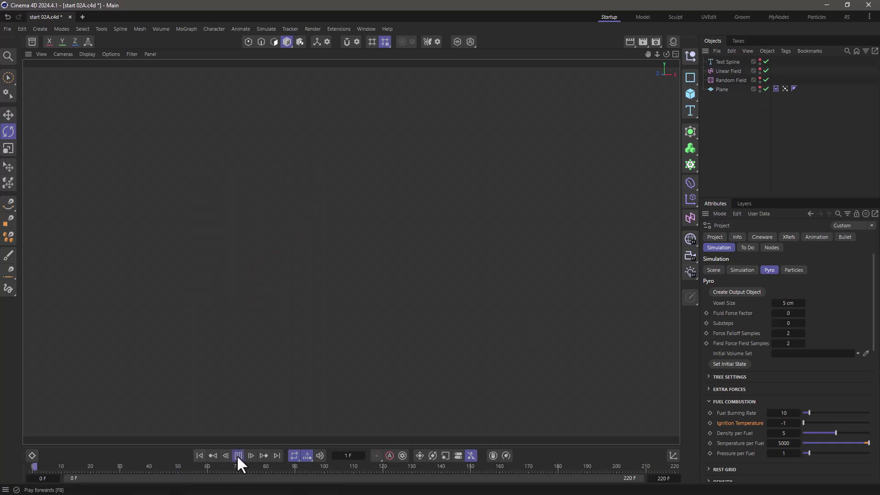